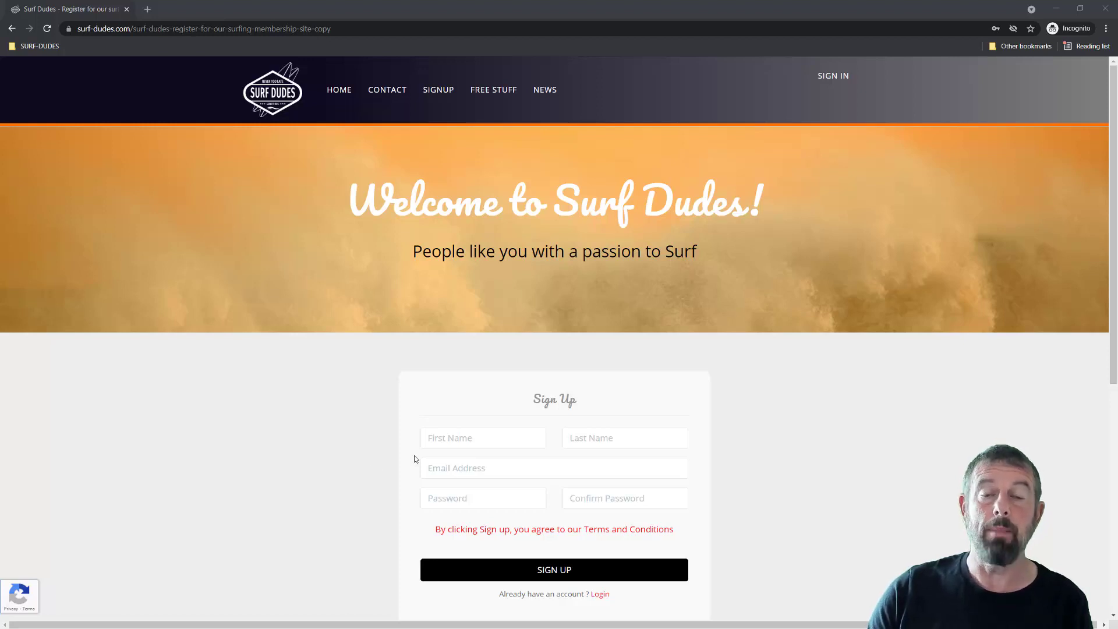
- Autofill the first and last name from saved entries, begin the email, and submit the signup form
{"action": "left_click", "coordinate": [443, 436]}
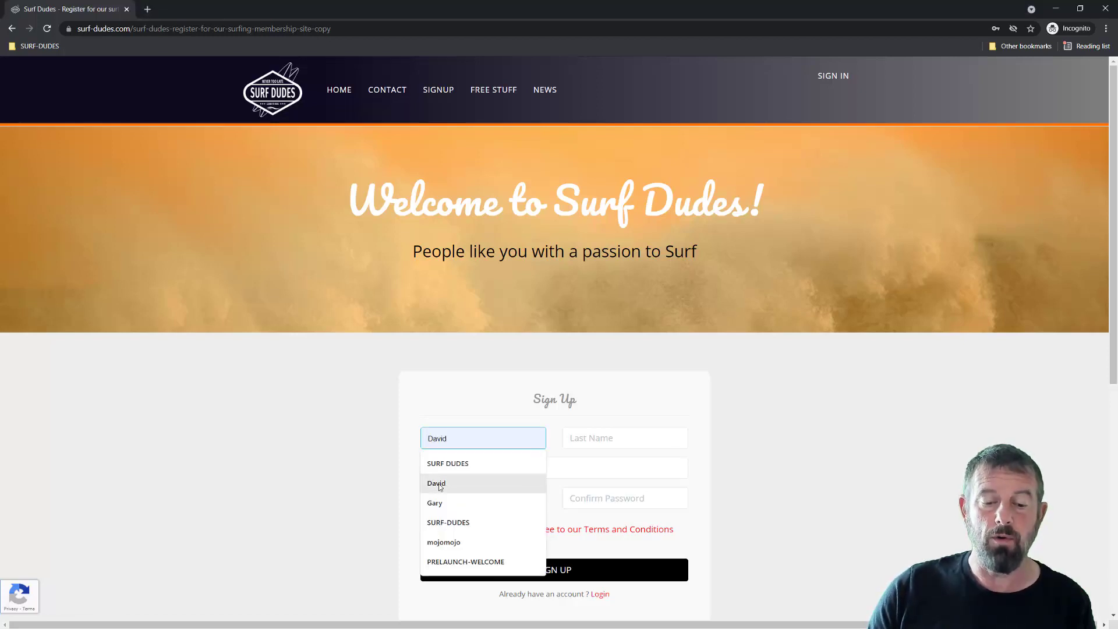
{"action": "left_click", "coordinate": [438, 486]}
{"action": "left_click", "coordinate": [607, 439]}
{"action": "left_click", "coordinate": [581, 462]}
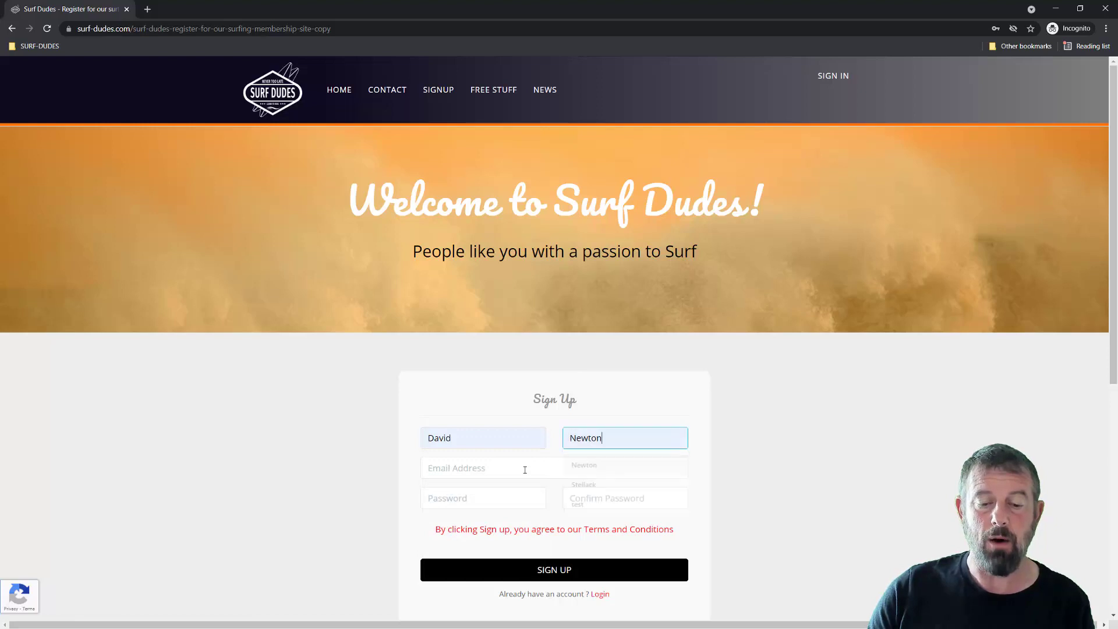
{"action": "left_click", "coordinate": [467, 469]}
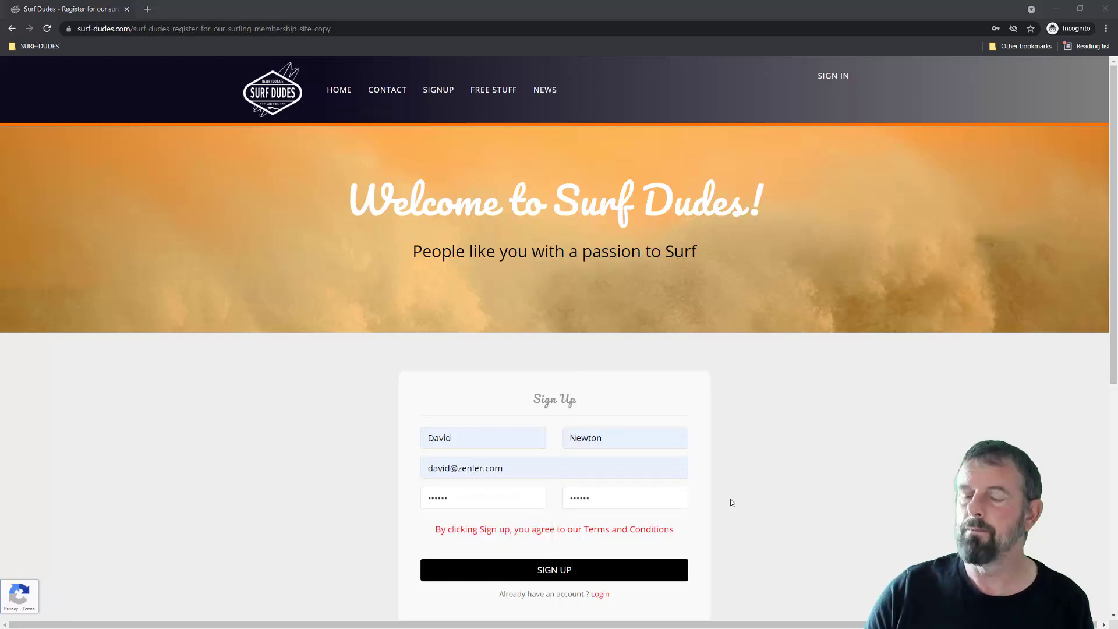
{"action": "left_click", "coordinate": [553, 573]}
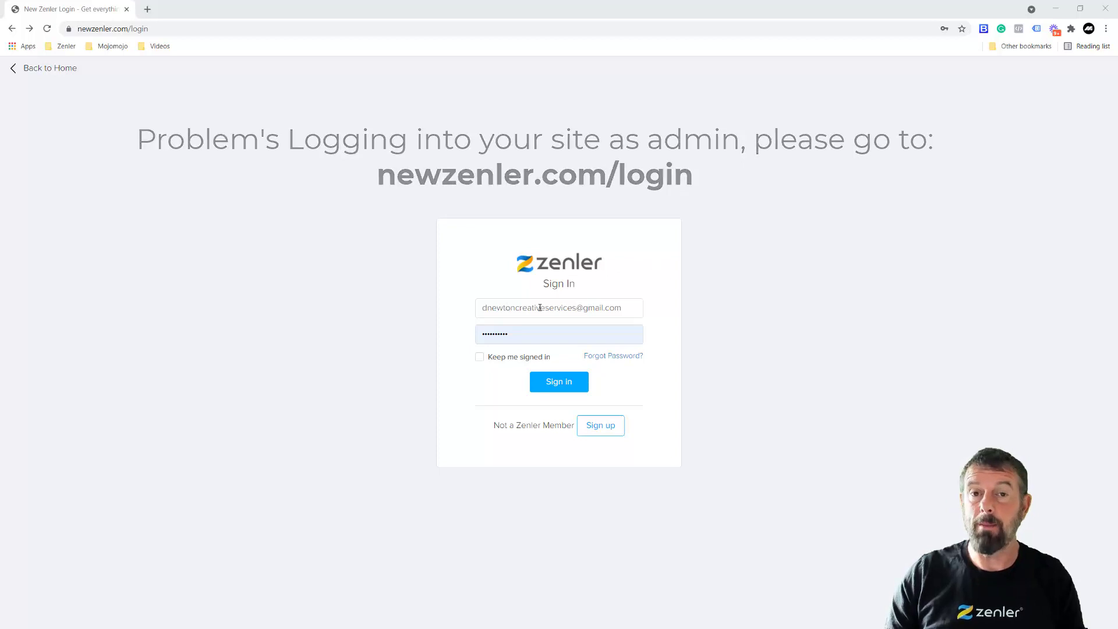
- Sign in to the New Zenler admin account and head toward the Surf Dudes site
{"action": "left_click", "coordinate": [559, 384]}
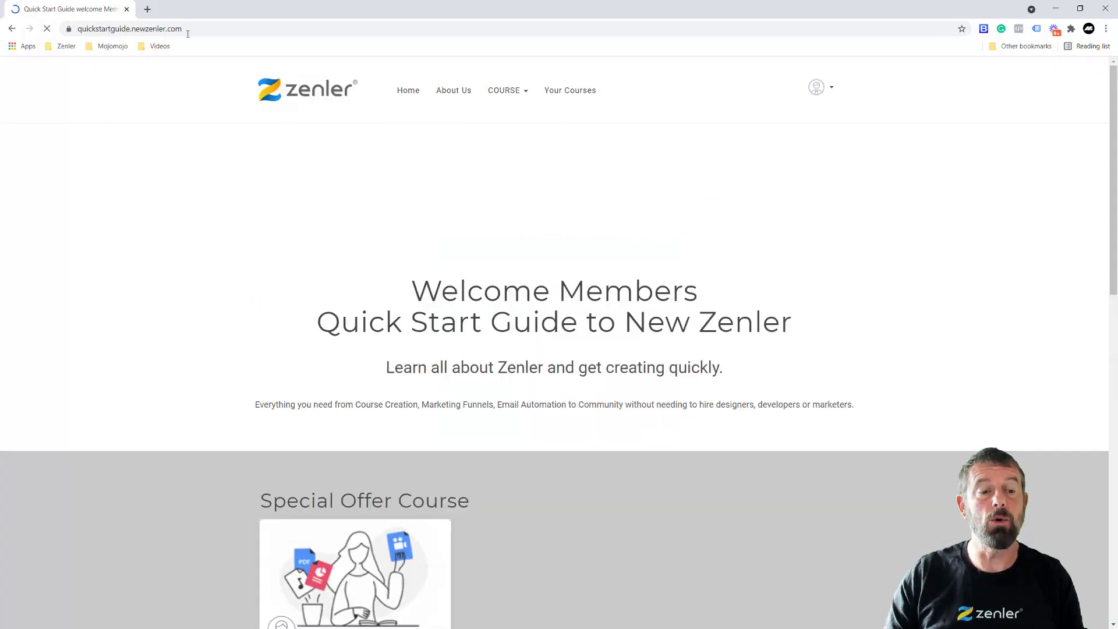
{"action": "left_click", "coordinate": [187, 34]}
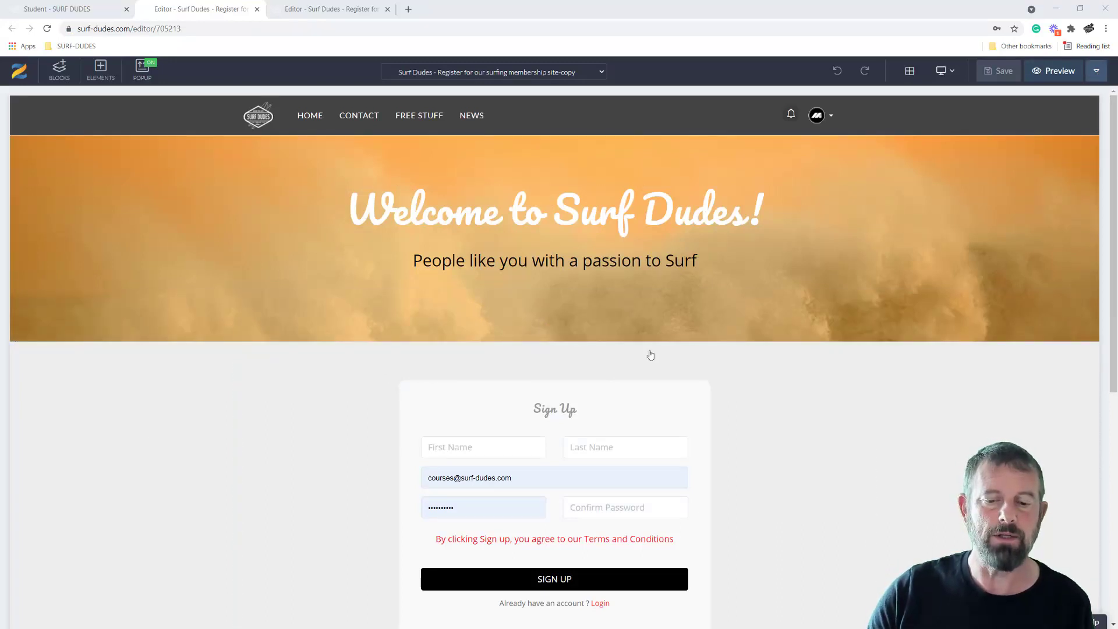
- Set reCAPTCHA Type to Visible in the signup page's Page Settings and update
{"action": "left_click", "coordinate": [1097, 70]}
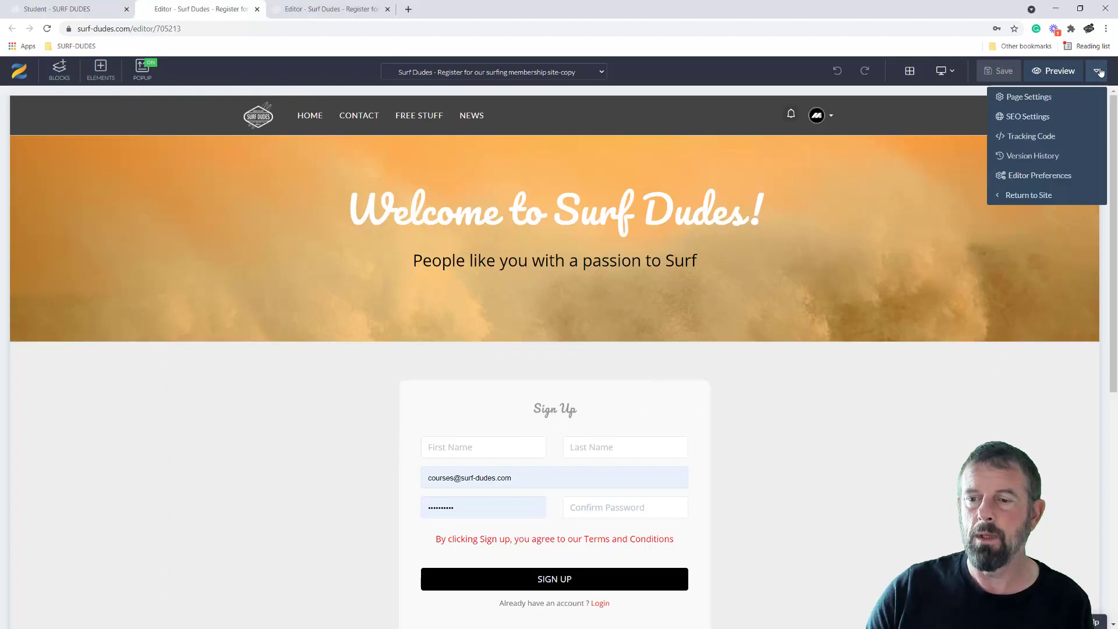
{"action": "left_click", "coordinate": [1022, 97]}
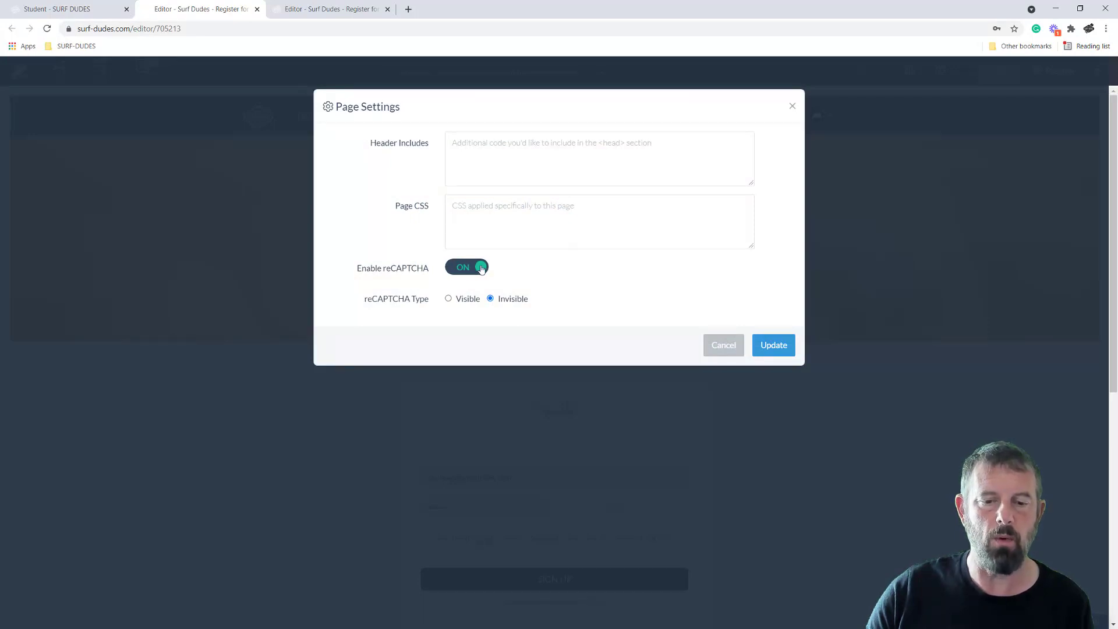
{"action": "left_click", "coordinate": [449, 299]}
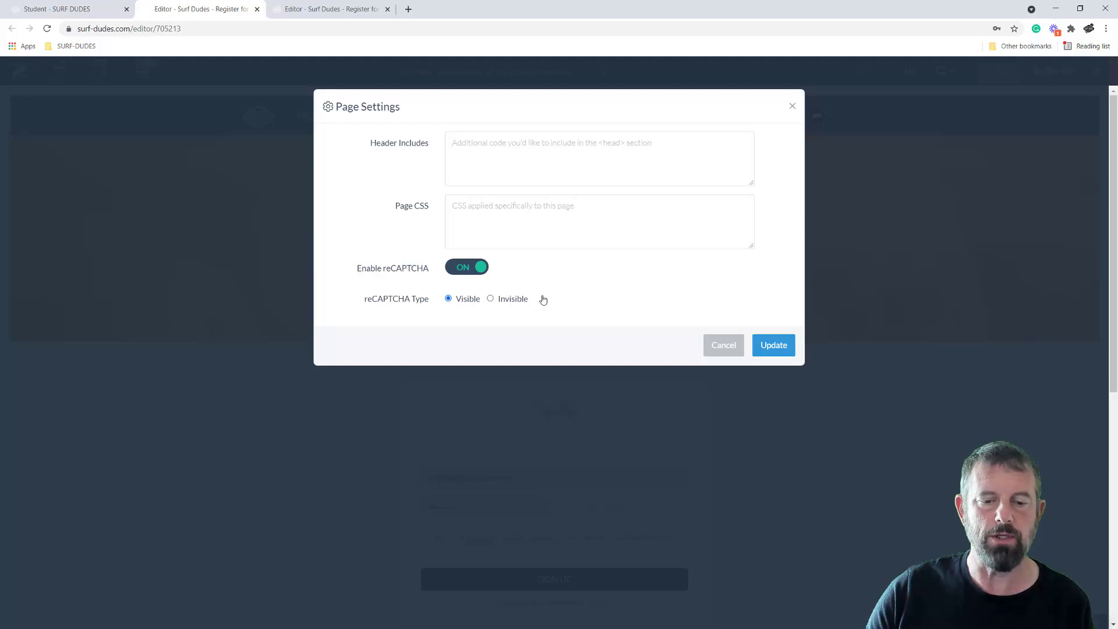
{"action": "left_click", "coordinate": [774, 344]}
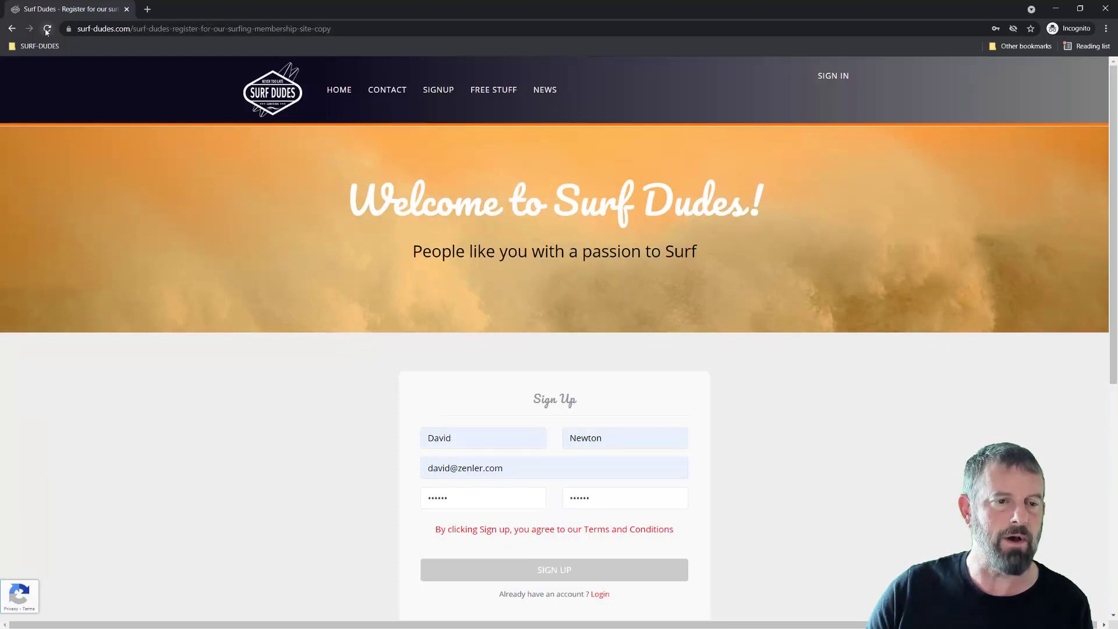
- Reload the live incognito Surf Dudes signup page to show the visible reCAPTCHA
{"action": "left_click", "coordinate": [48, 28]}
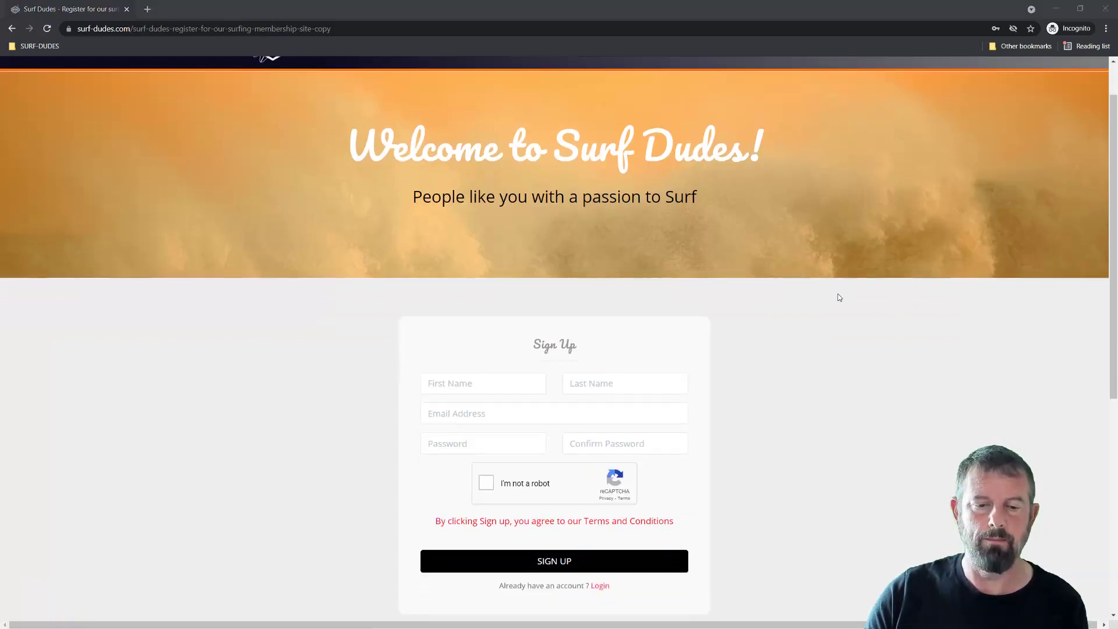
{"action": "scroll", "coordinate": [849, 295], "scroll_direction": "down", "scroll_amount": 1}
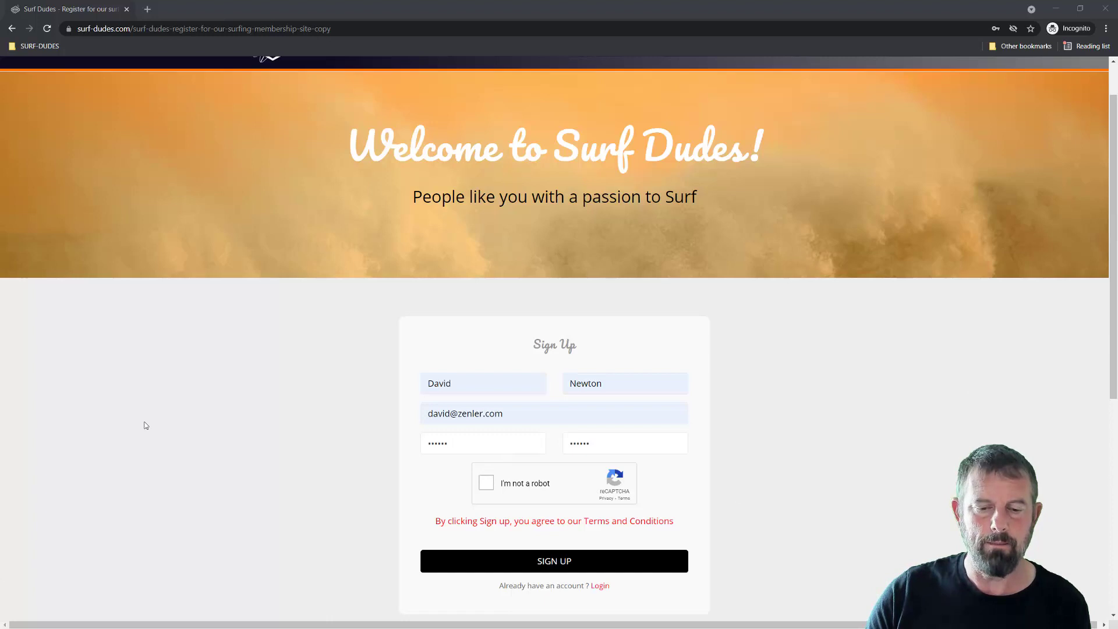
- Tick I'm not a robot, verify the three hill images, and submit the signup form
{"action": "left_click", "coordinate": [510, 486]}
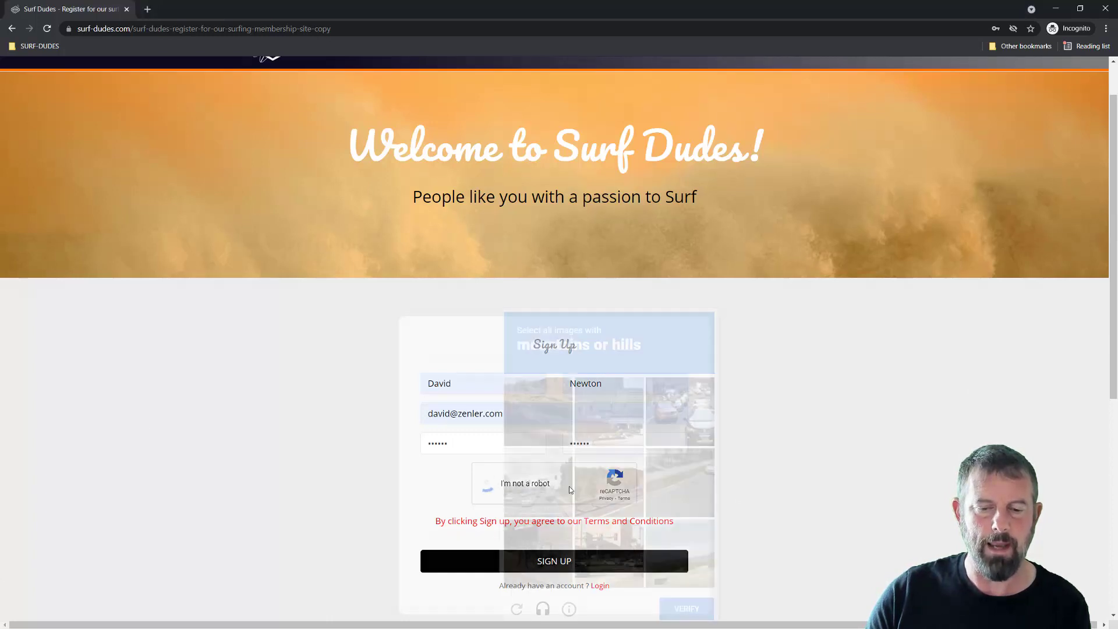
{"action": "left_click", "coordinate": [556, 405]}
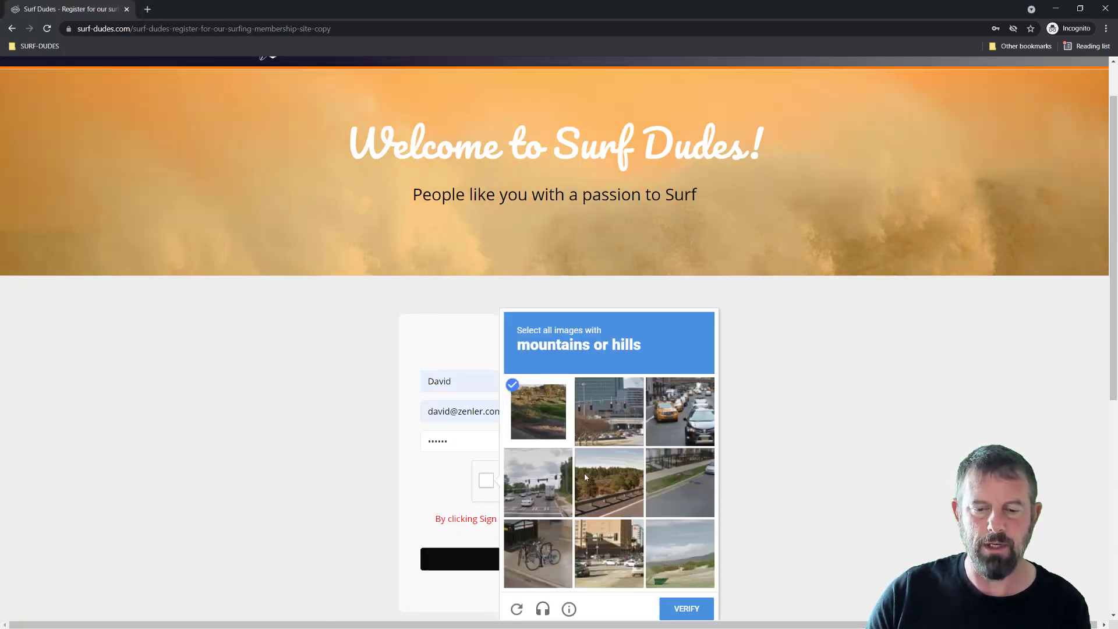
{"action": "left_click", "coordinate": [608, 474]}
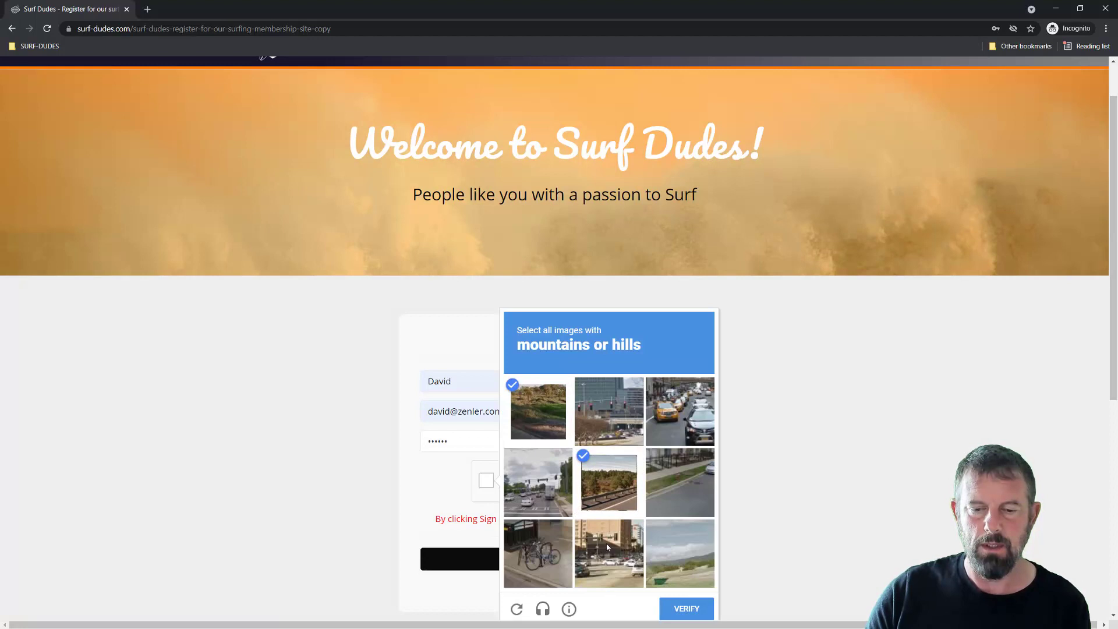
{"action": "left_click", "coordinate": [673, 585]}
{"action": "left_click", "coordinate": [687, 608]}
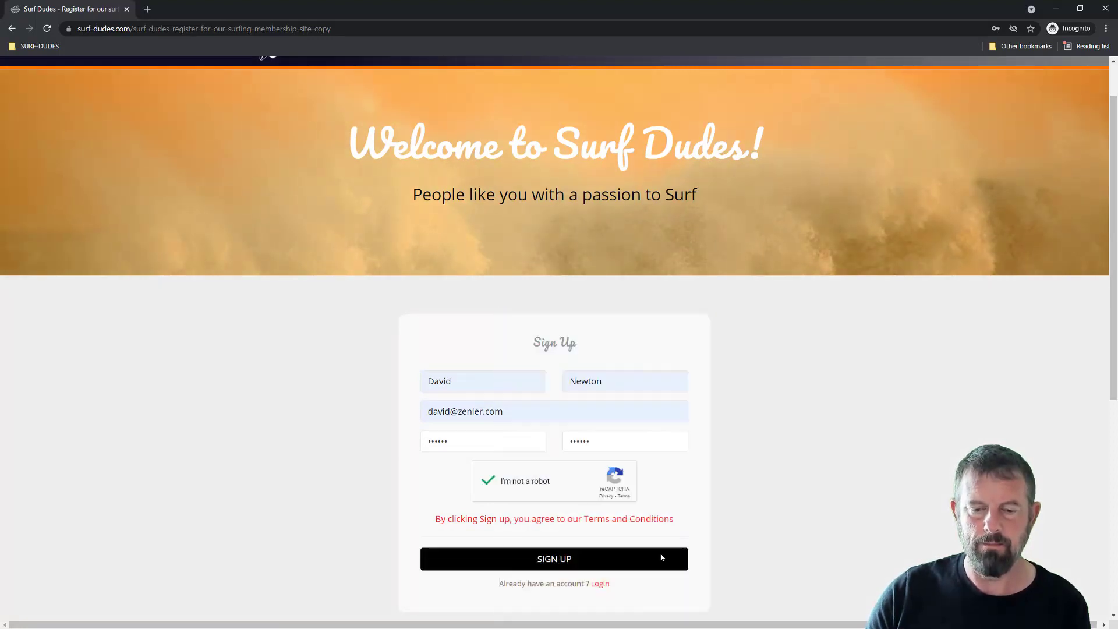
{"action": "left_click", "coordinate": [550, 566]}
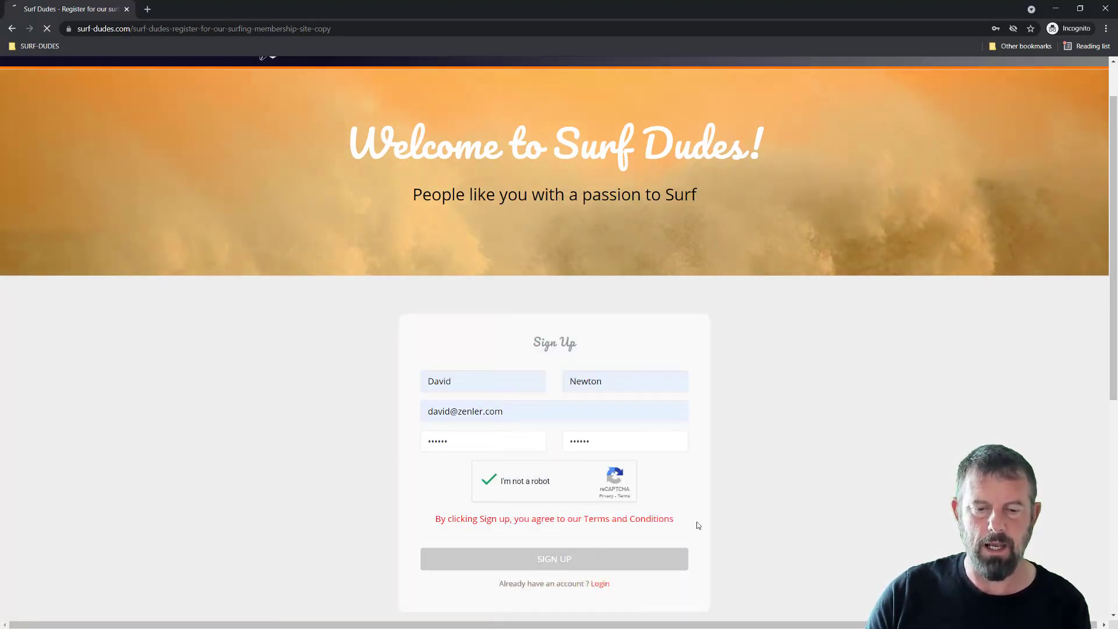